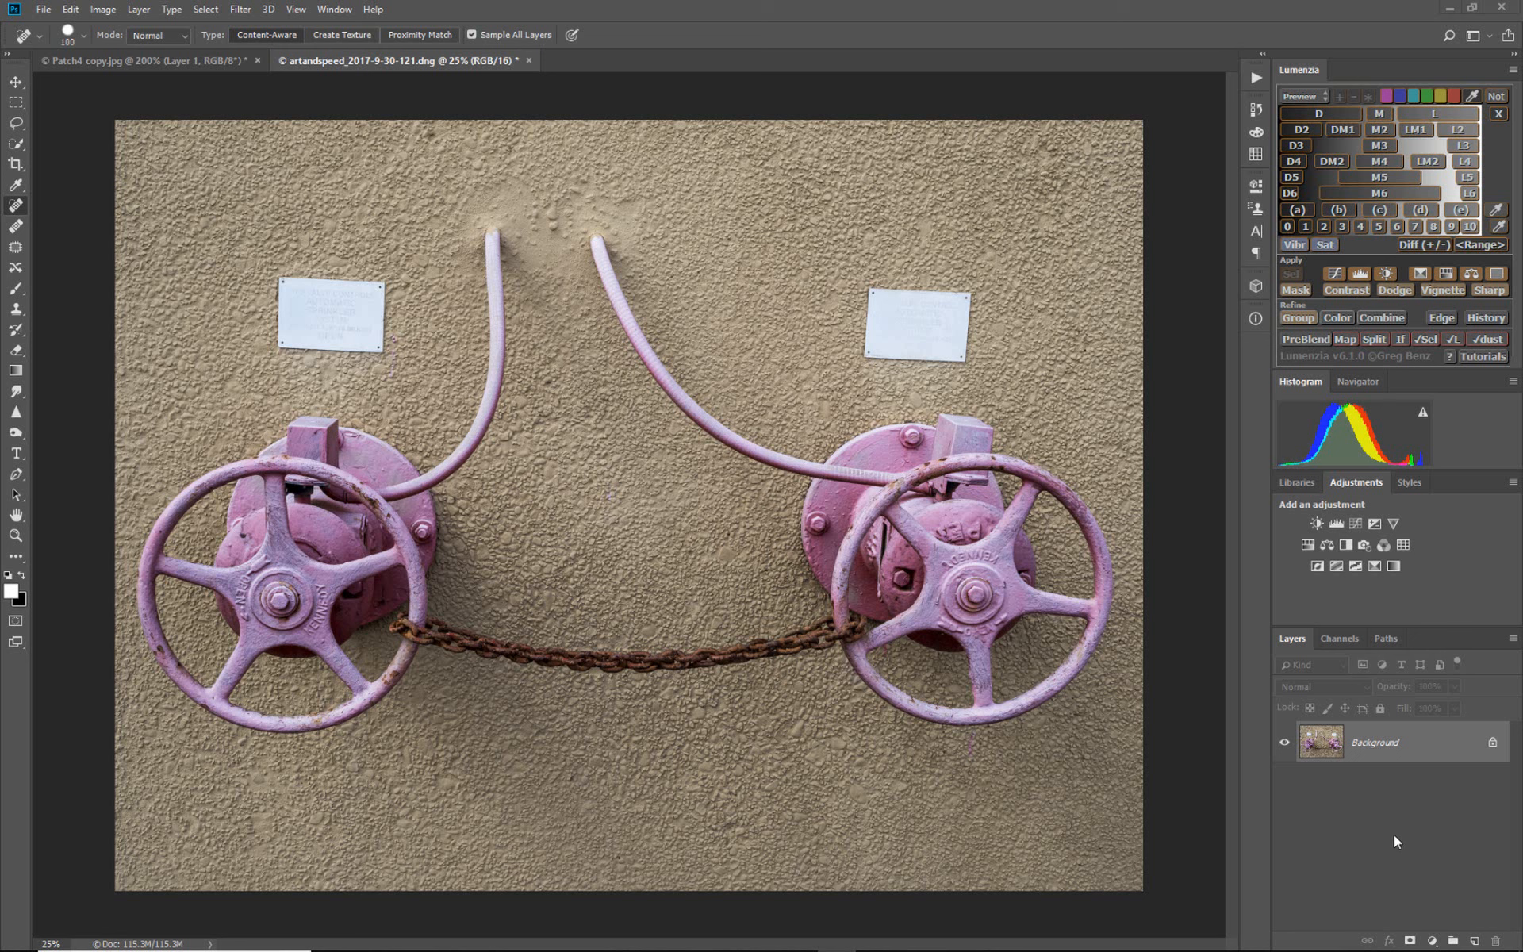
Duplicate the Background layer and lasso-select the left white sign.
left_click_drag(1387, 756, 1387, 747)
key("ctrl+j")
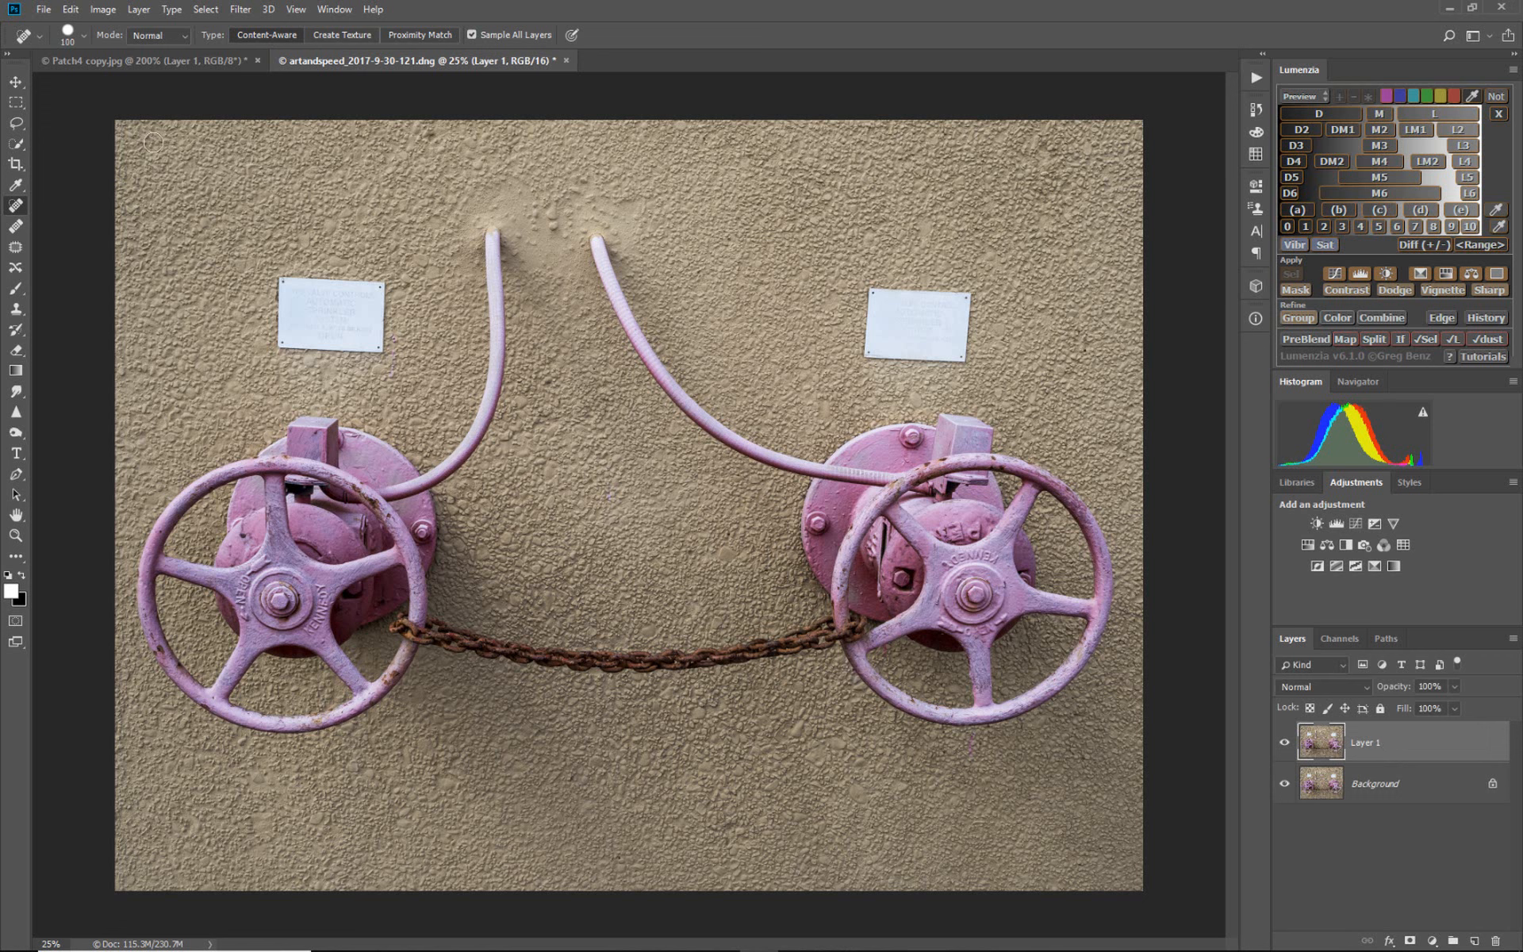
left_click(17, 123)
mouse_move(403, 277)
left_mouse_down()
mouse_move(277, 272)
mouse_move(403, 352)
mouse_move(381, 257)
left_mouse_up()
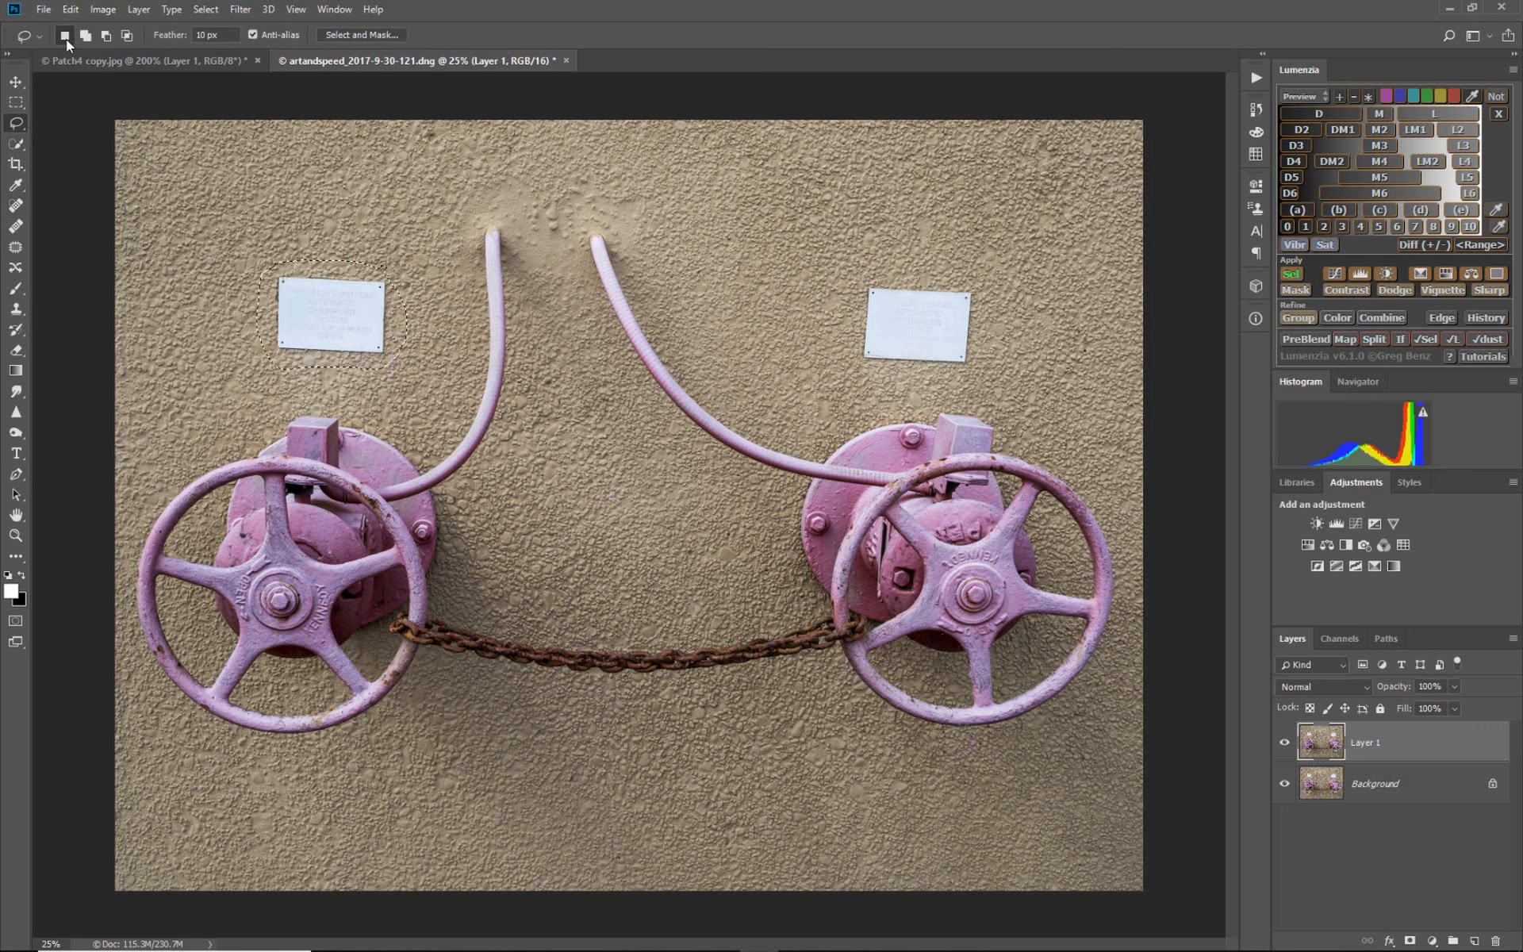
Fill the selected sign with Content-Aware fill, then deselect.
left_click(71, 10)
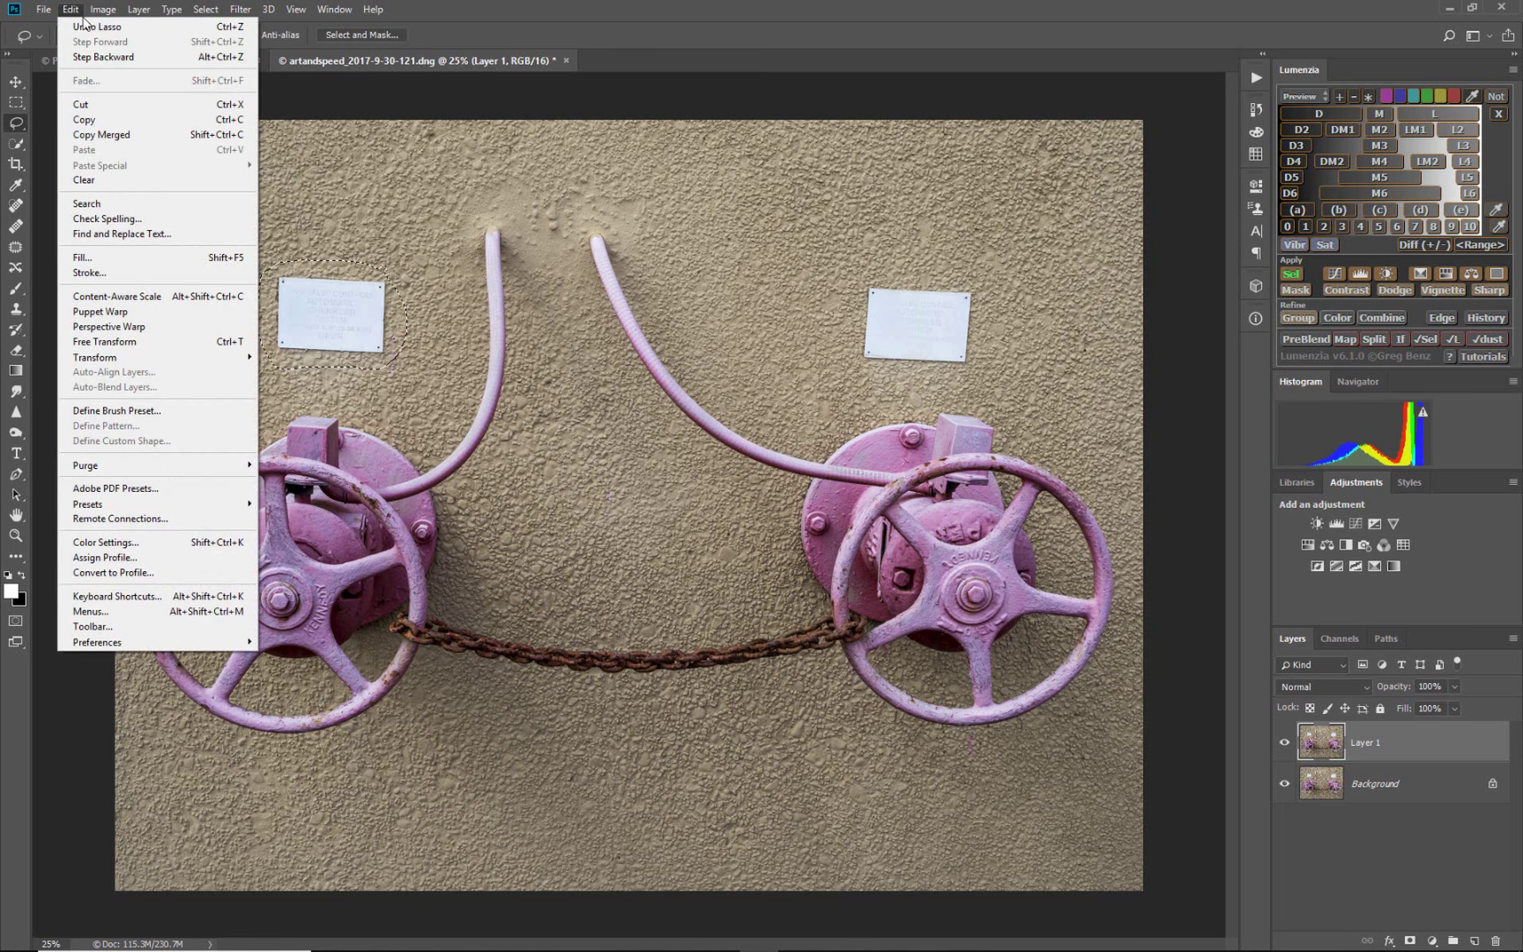
left_click(140, 262)
left_click(870, 159)
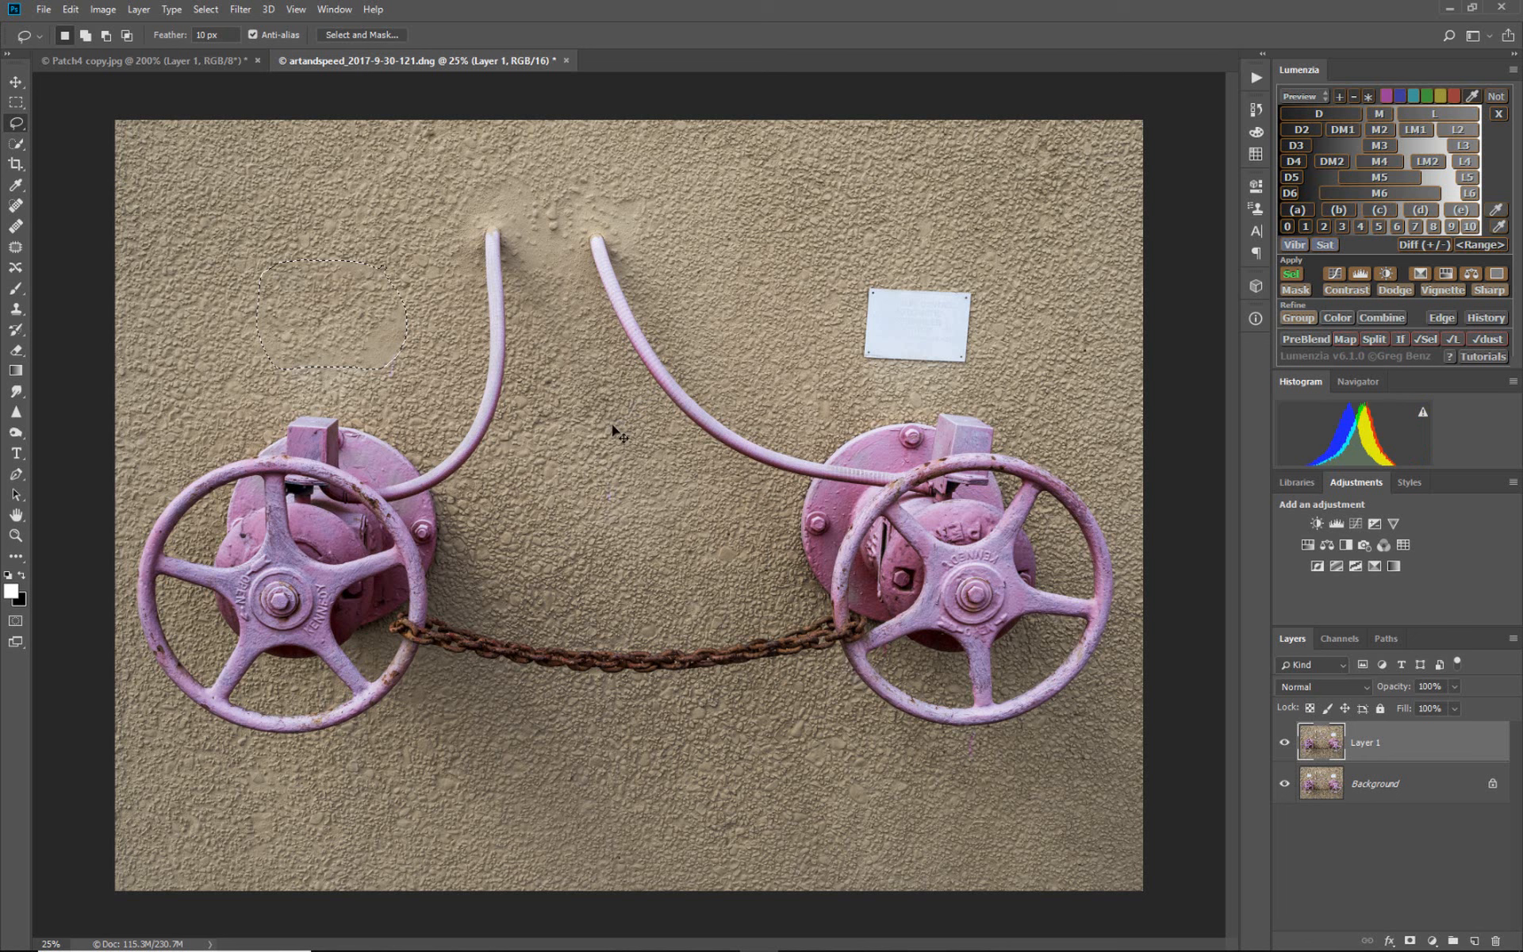
key("ctrl+d")
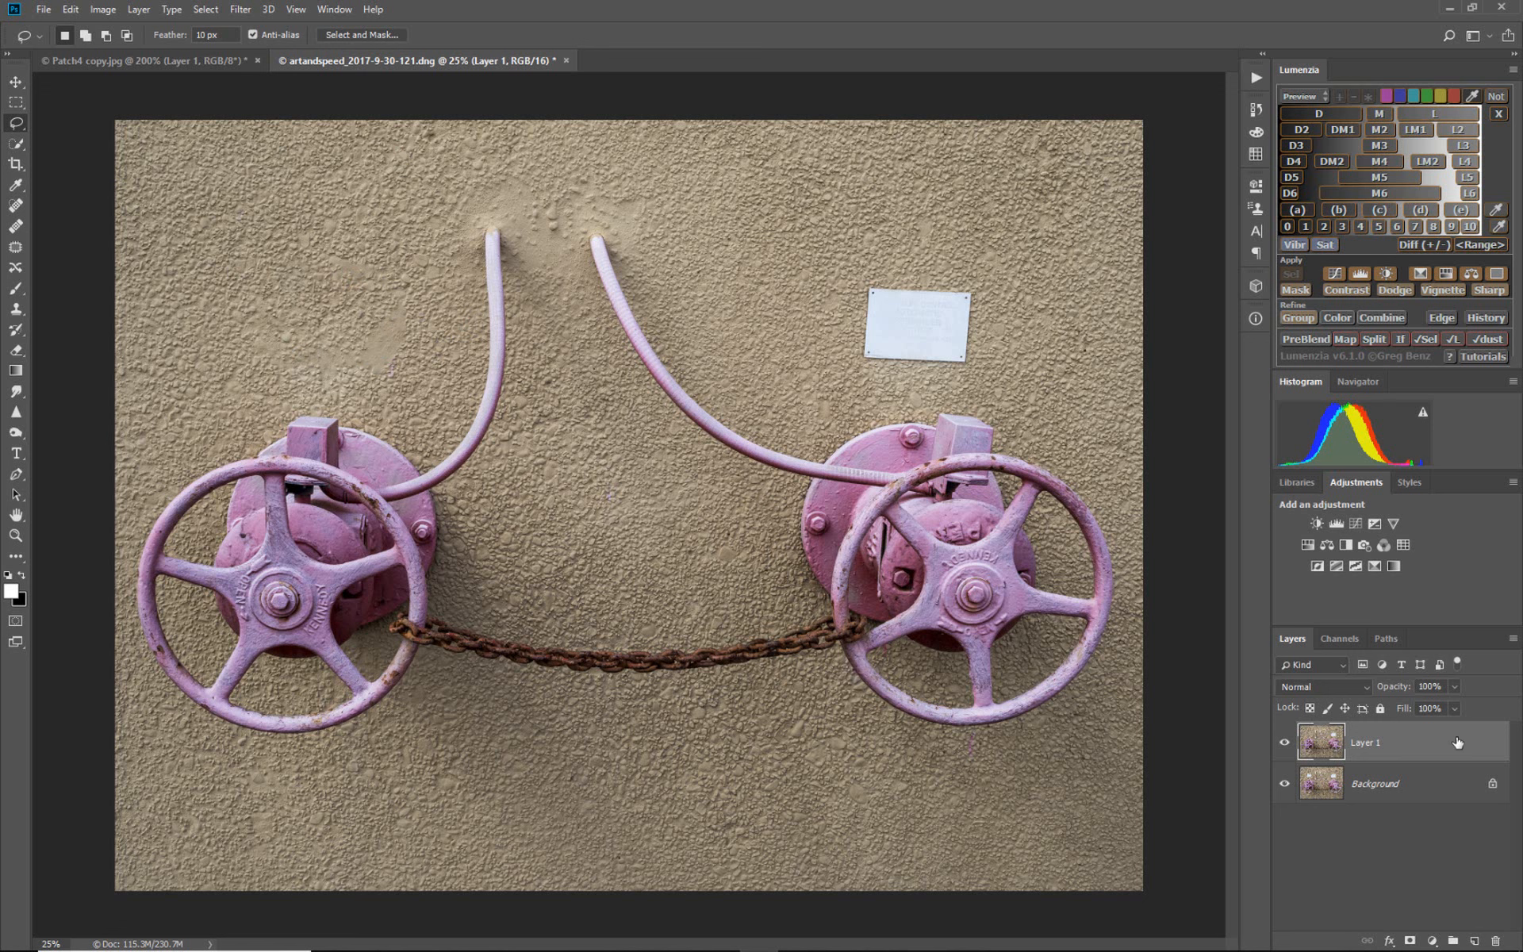
Delete the filled copy and add an empty new layer above the background.
key("Delete")
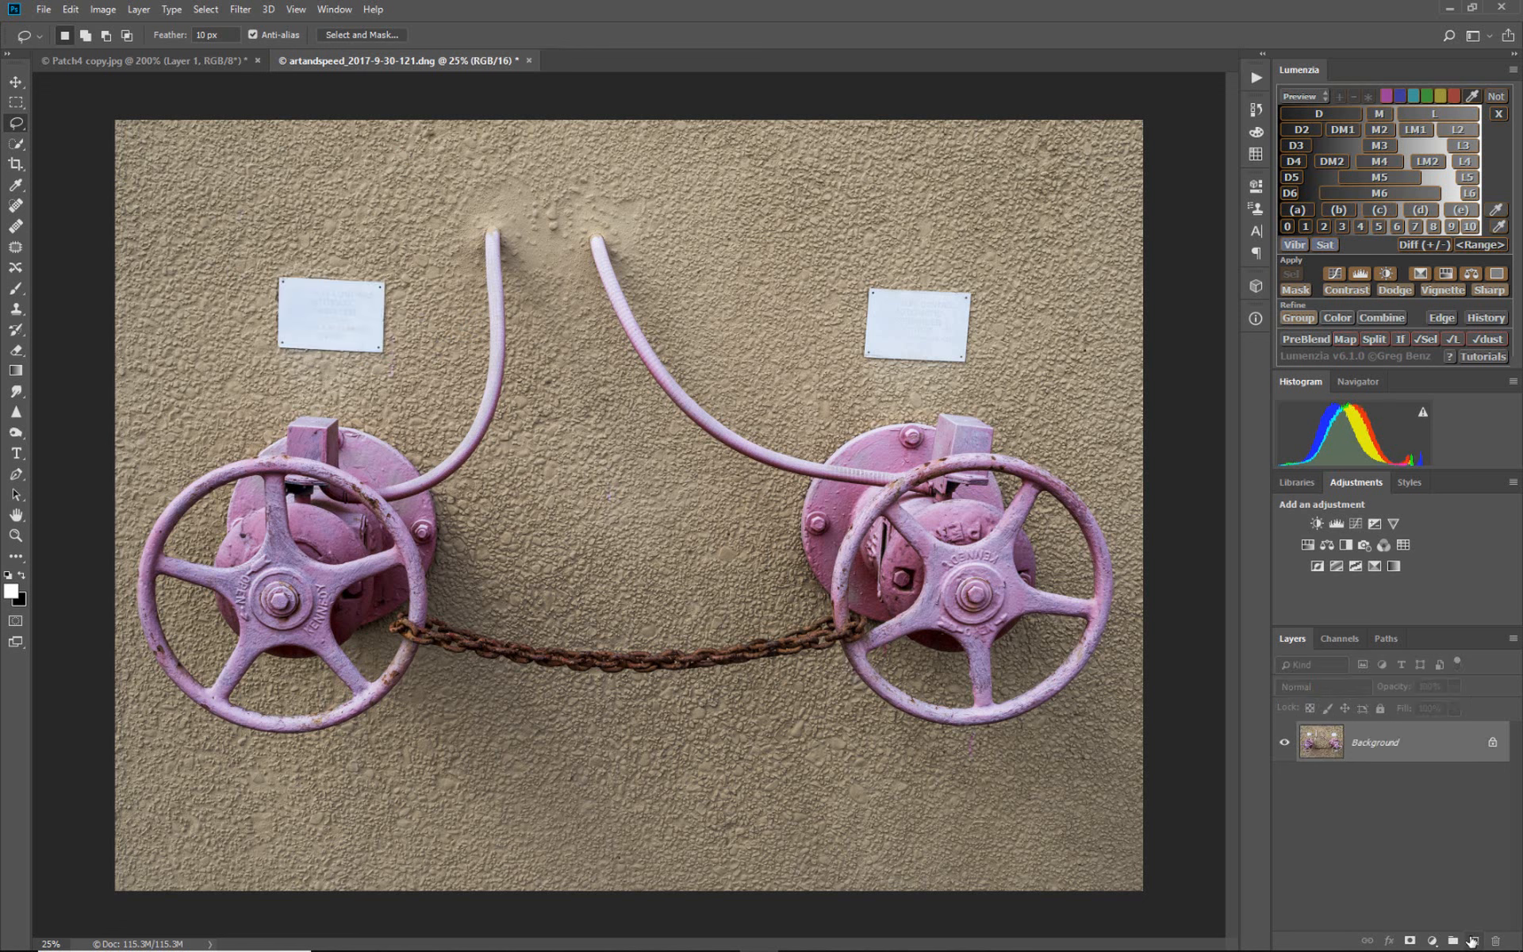
left_click(1474, 940)
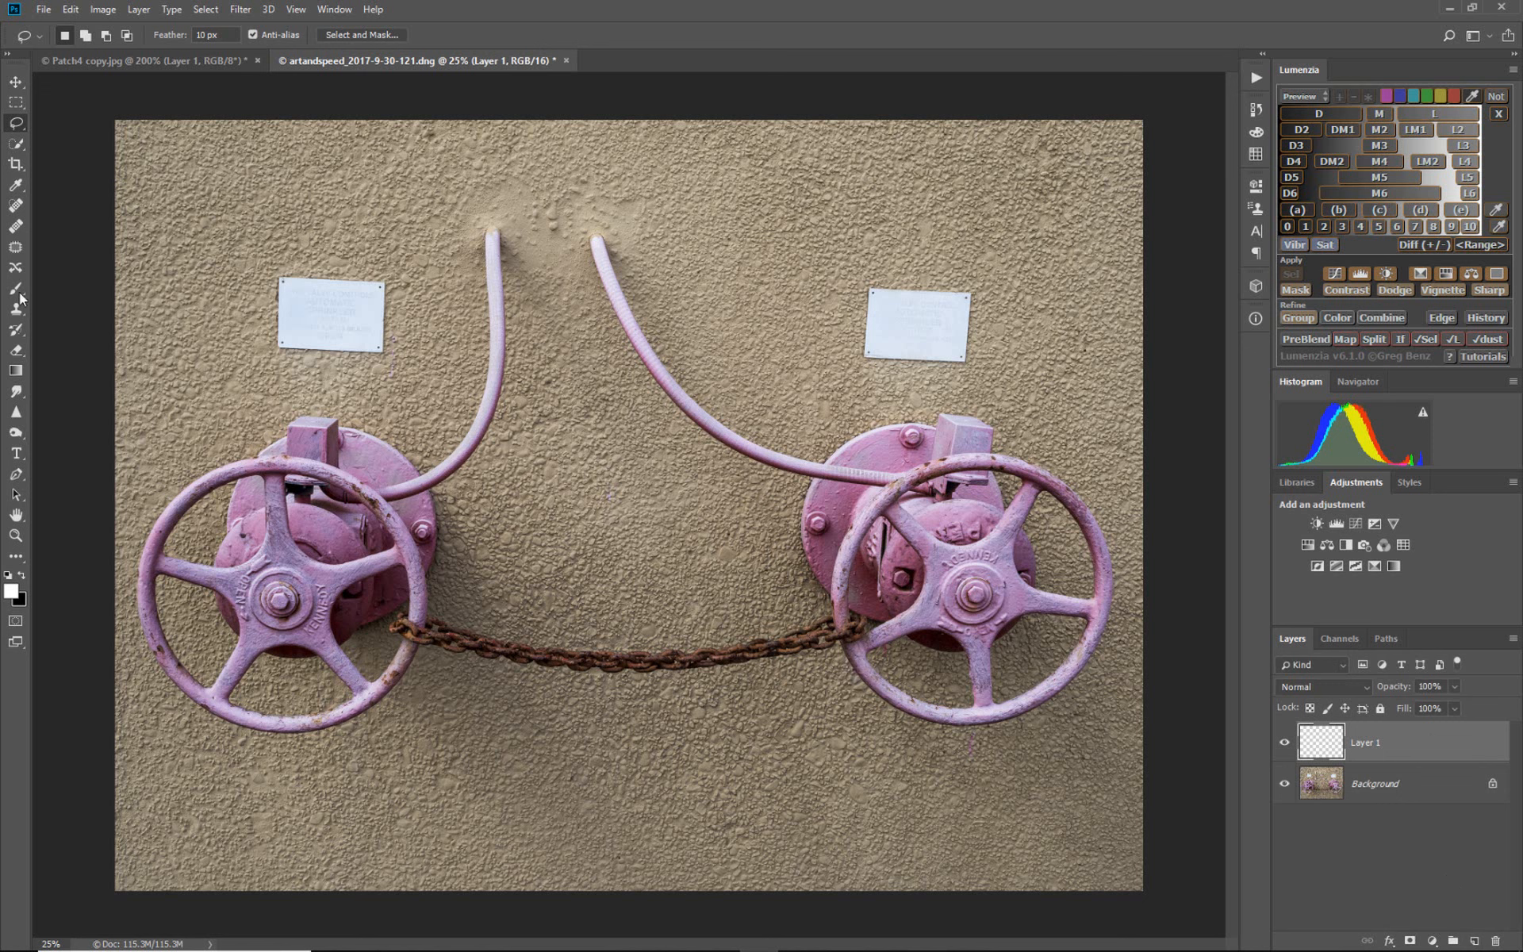
left_click(16, 249)
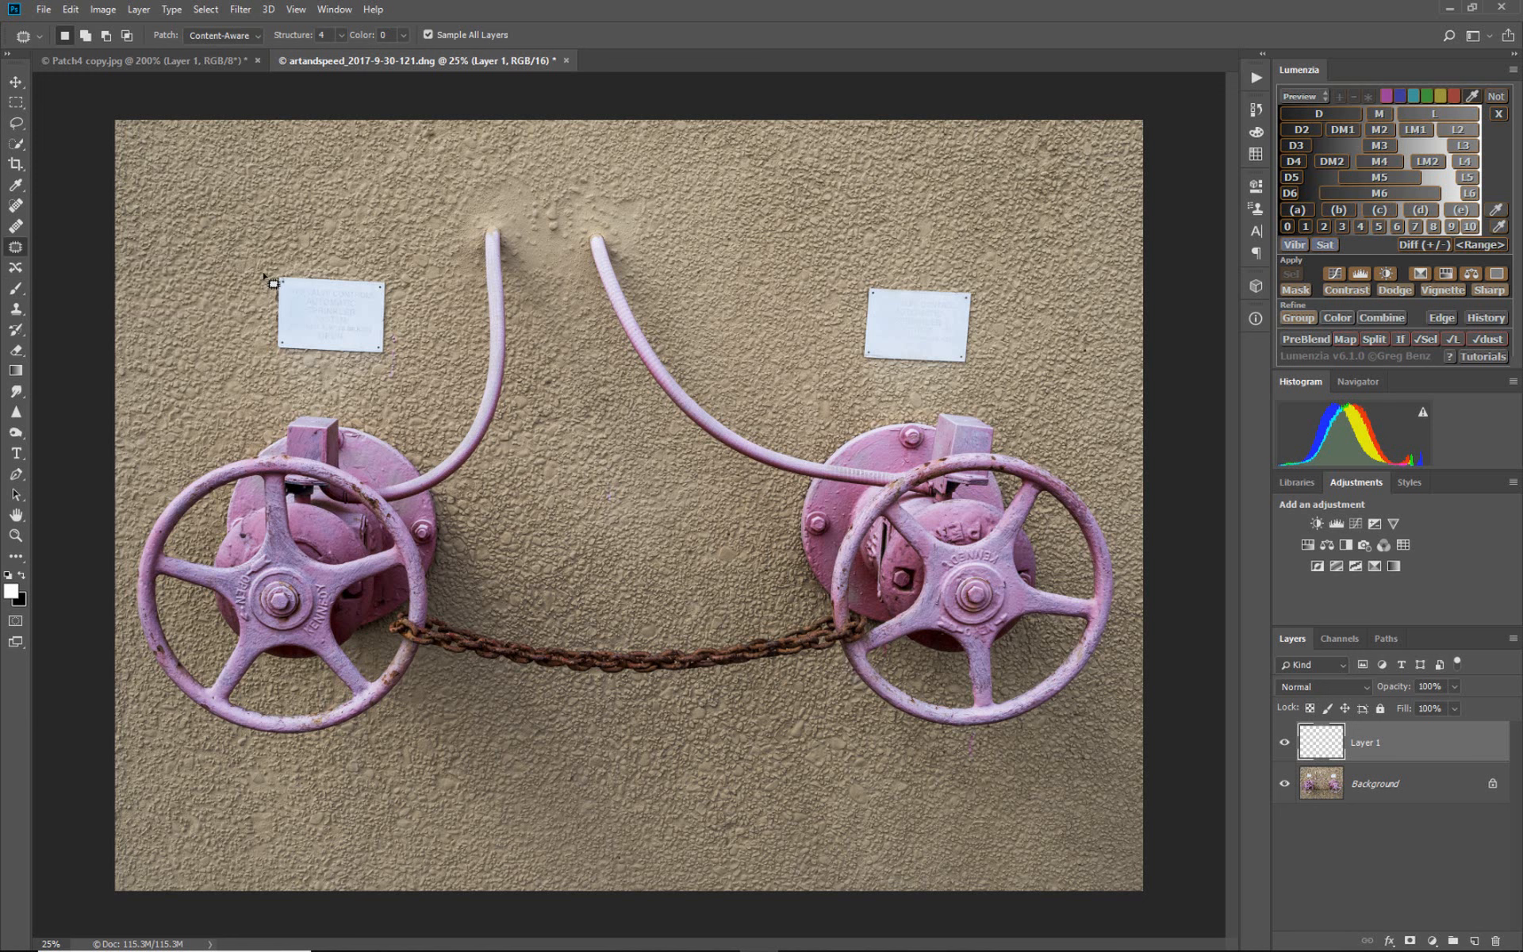
Patch the left white sign by dragging its outline onto plain stucco, then deselect.
mouse_move(267, 274)
left_mouse_down()
mouse_move(281, 357)
mouse_move(396, 346)
mouse_move(396, 276)
mouse_move(319, 266)
mouse_move(269, 288)
left_mouse_up()
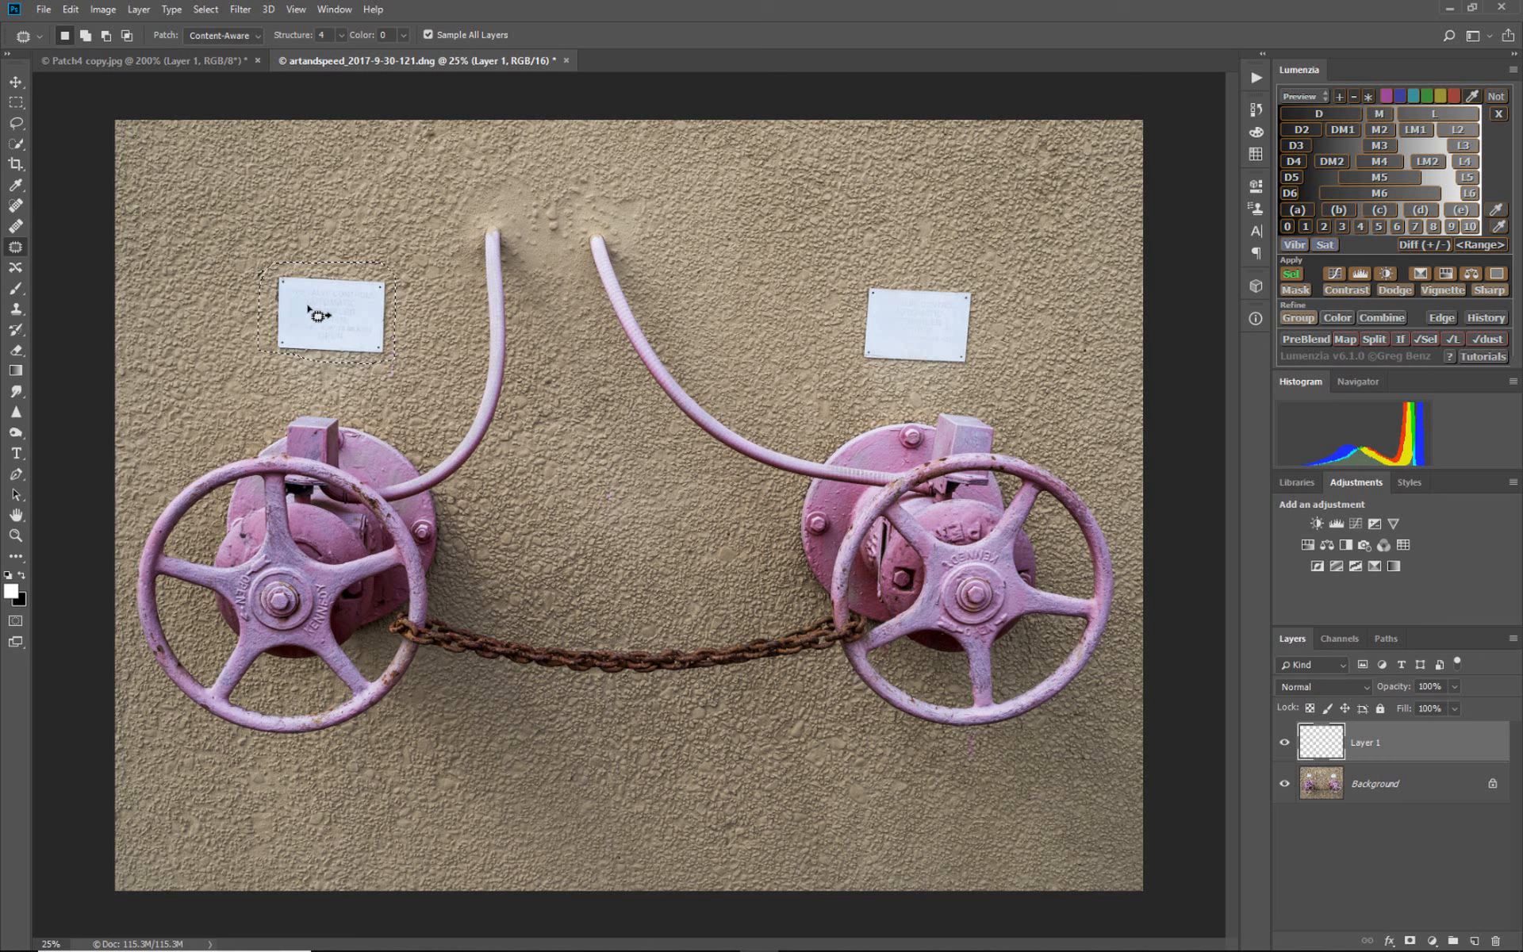
mouse_move(316, 313)
left_mouse_down()
mouse_move(206, 288)
mouse_move(314, 181)
mouse_move(336, 186)
mouse_move(332, 216)
mouse_move(359, 168)
mouse_move(323, 190)
left_mouse_up()
left_click_drag(323, 190, 323, 188)
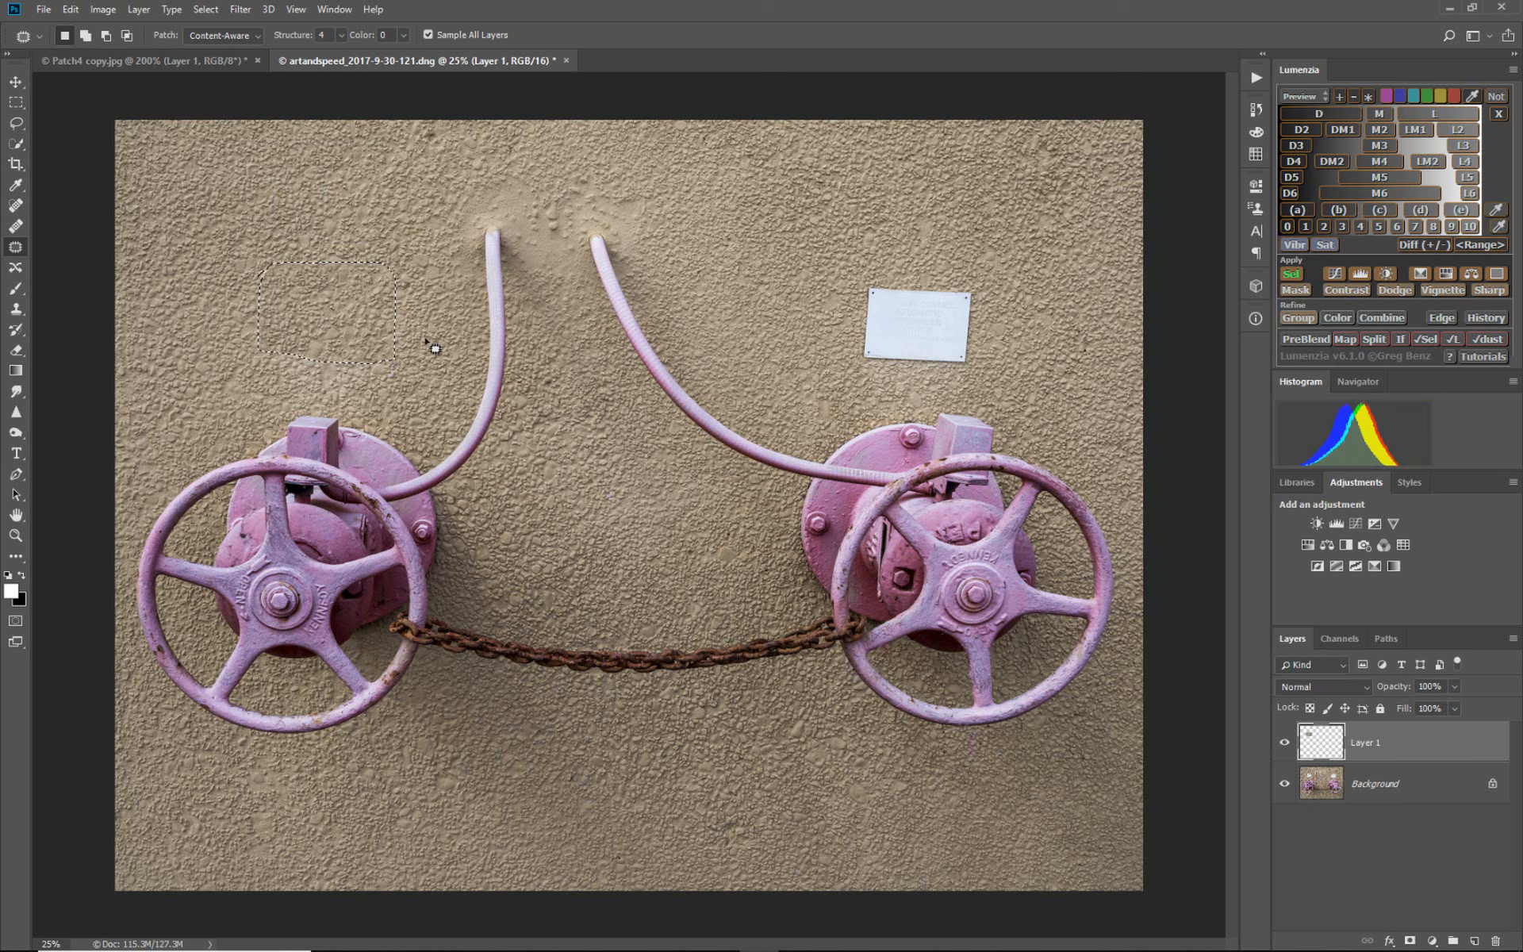
key("ctrl+d")
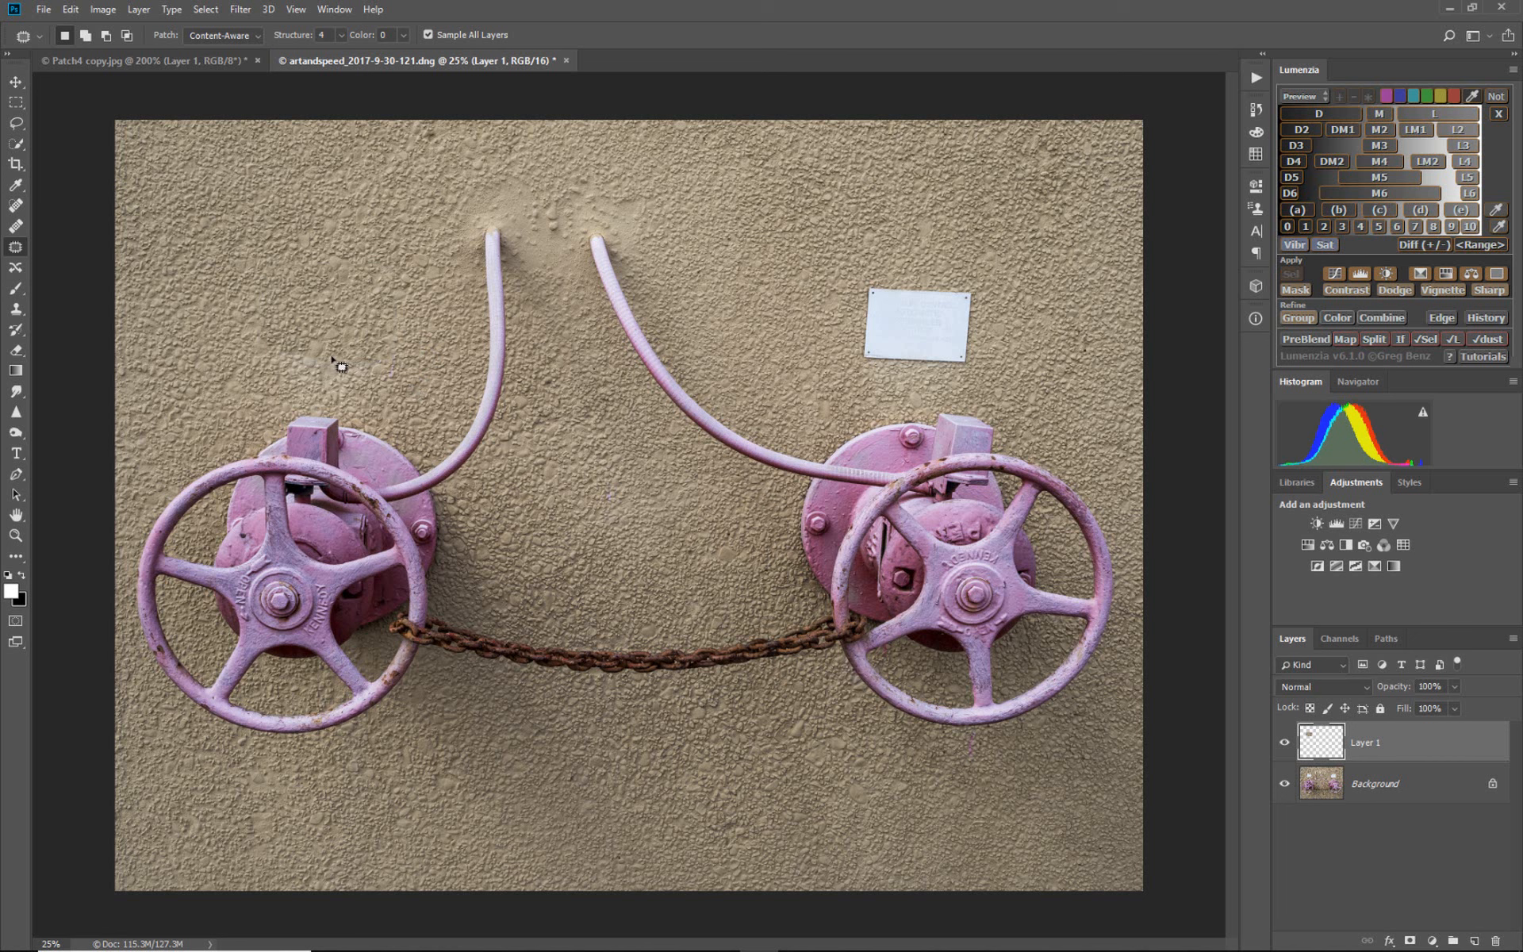
Spot-heal a blemish and a streak on the wall where the sign was.
left_click(24, 202)
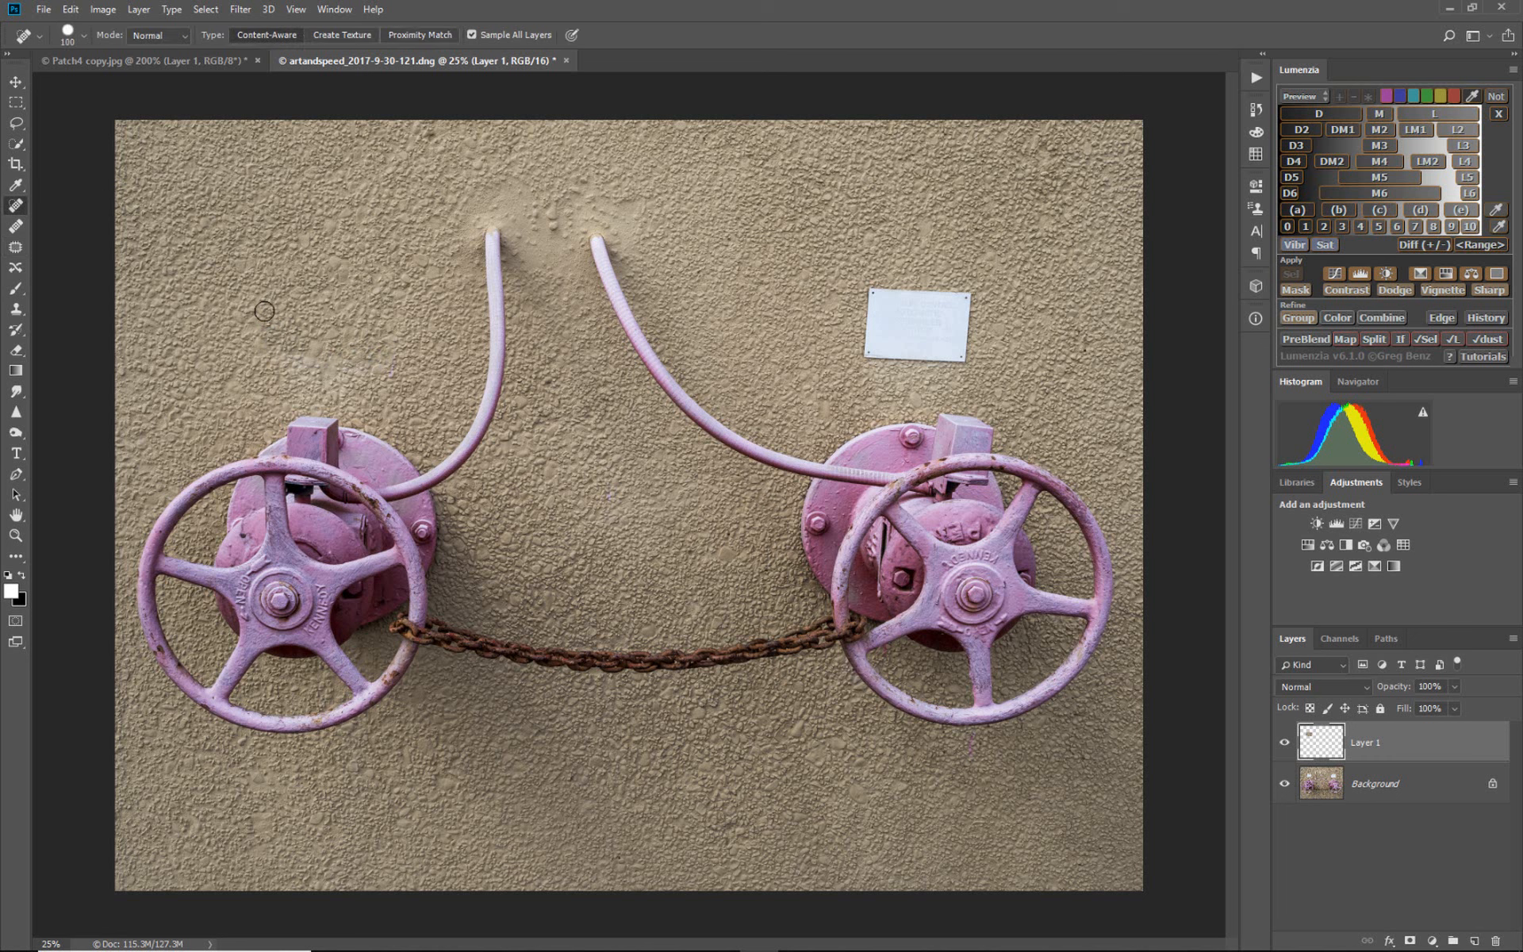
left_click_drag(264, 311, 267, 350)
left_click_drag(281, 357, 380, 364)
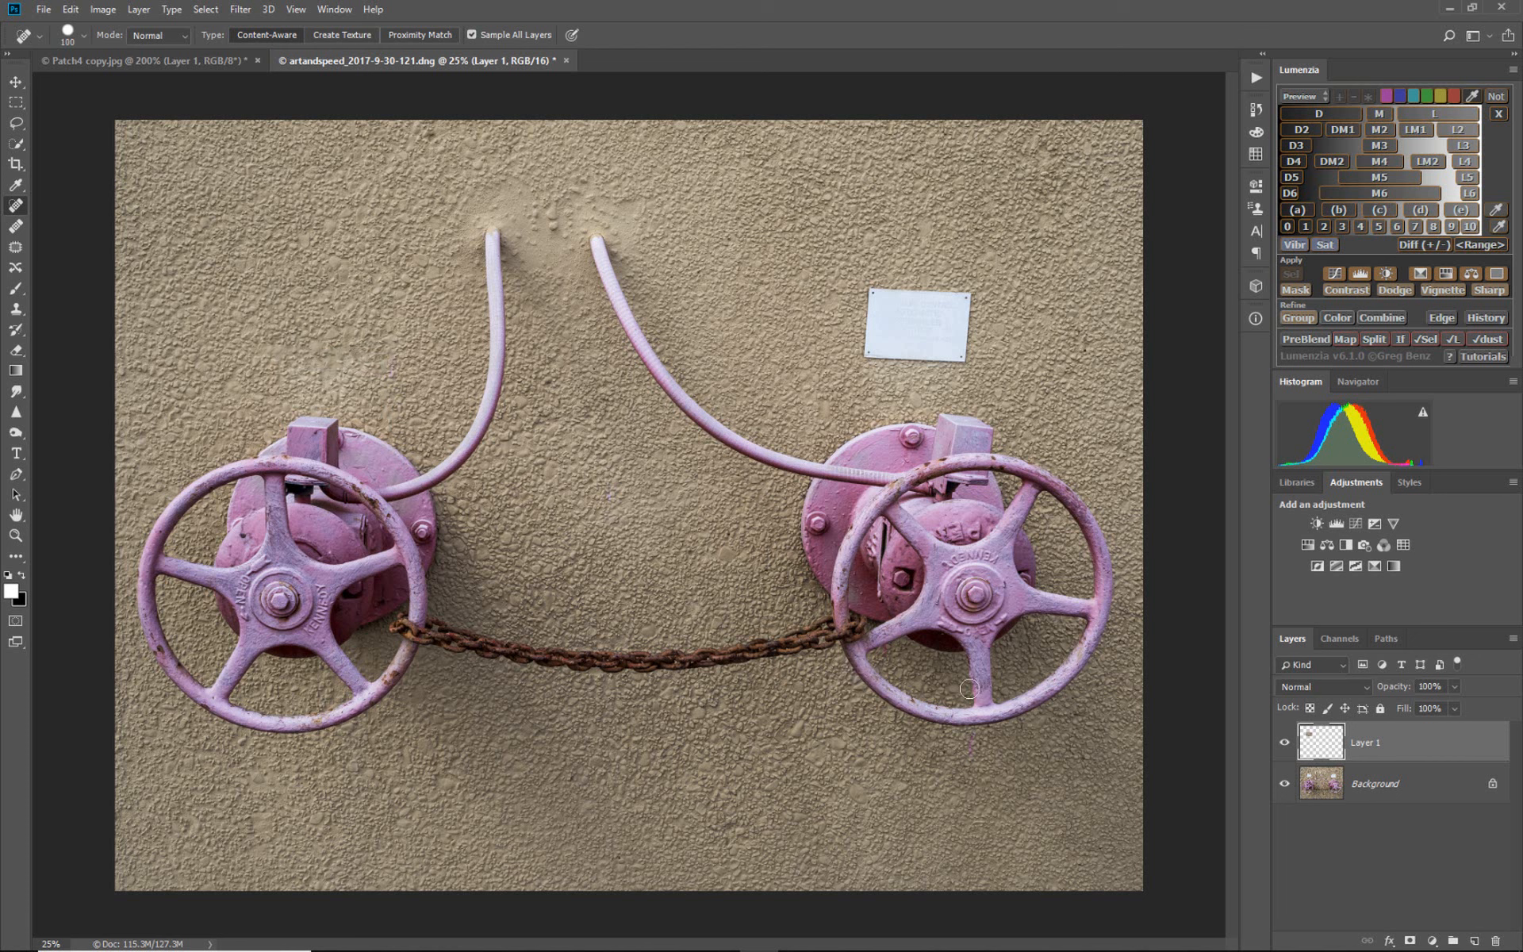
left_click(1285, 744)
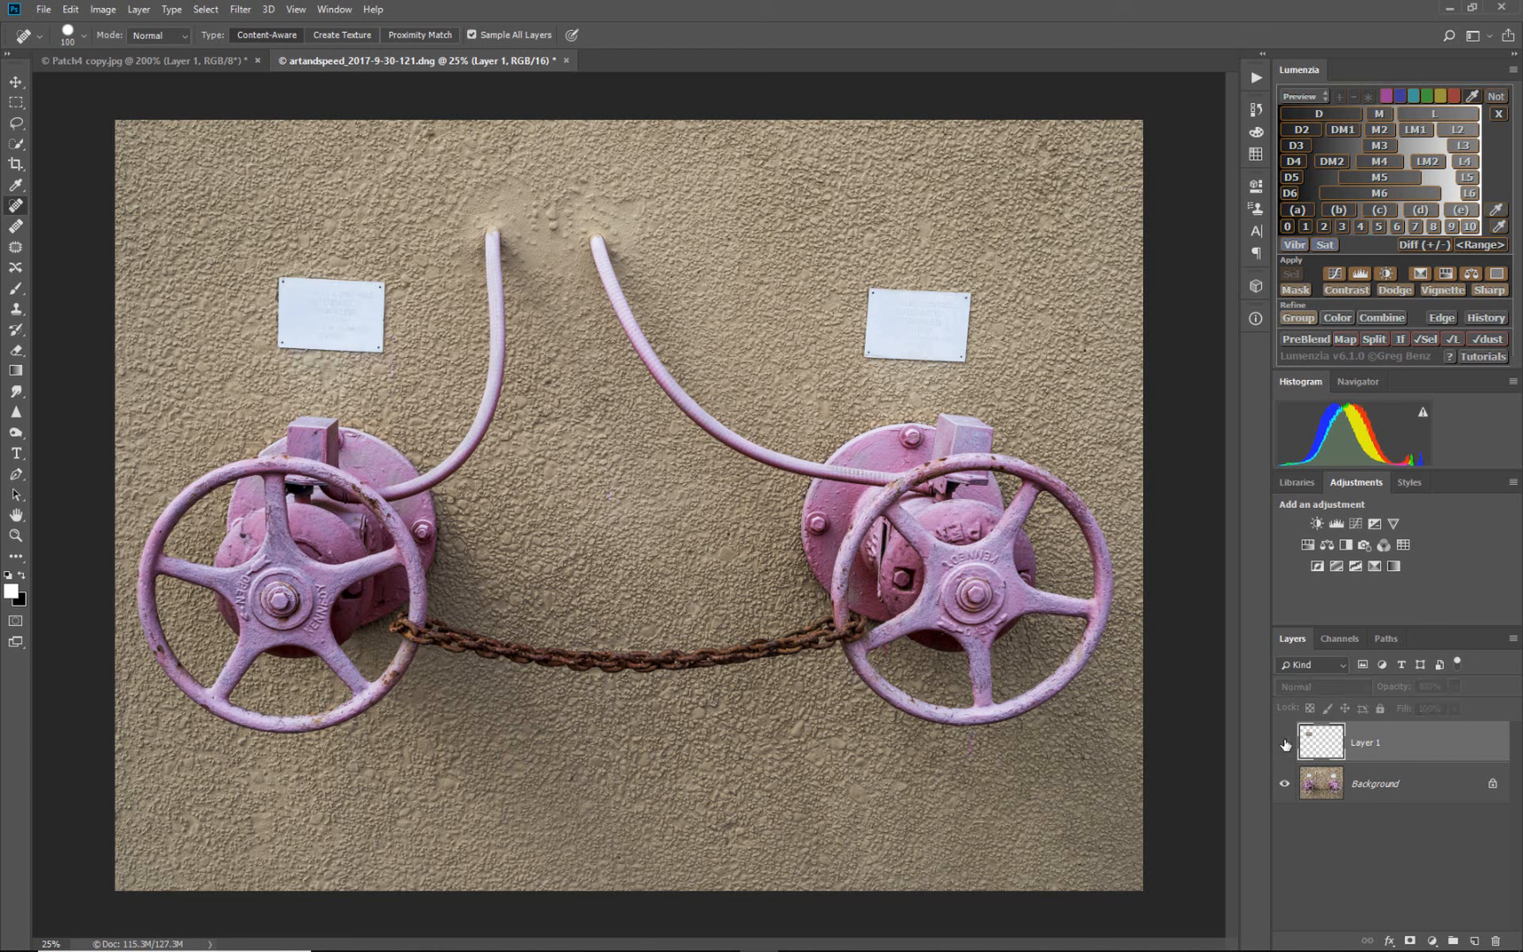
left_click(1285, 744)
left_click(1286, 744)
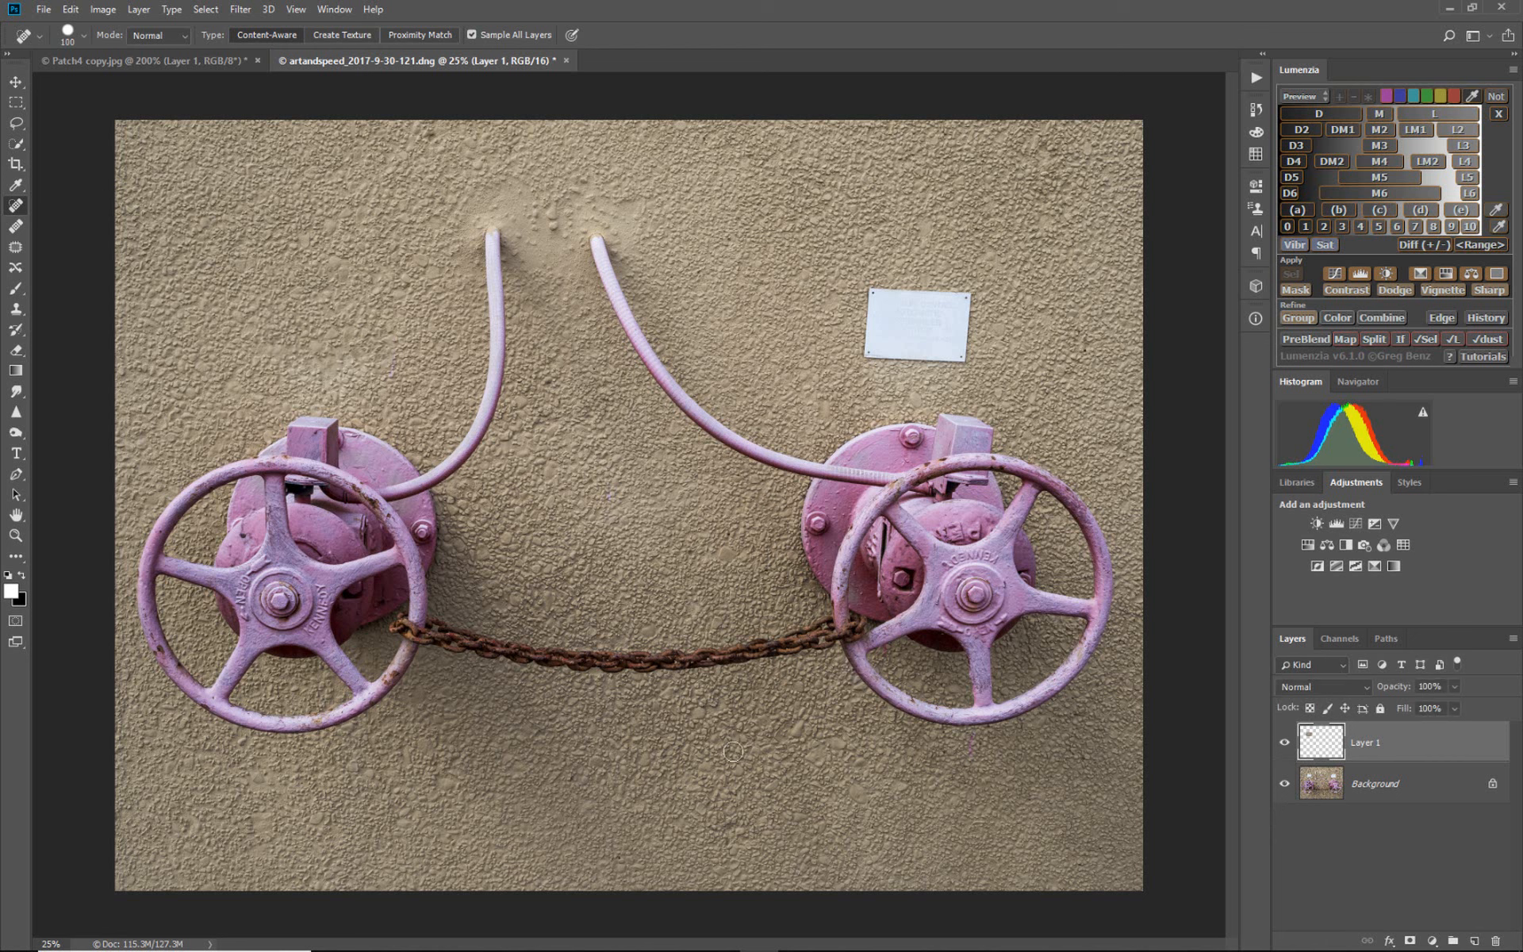